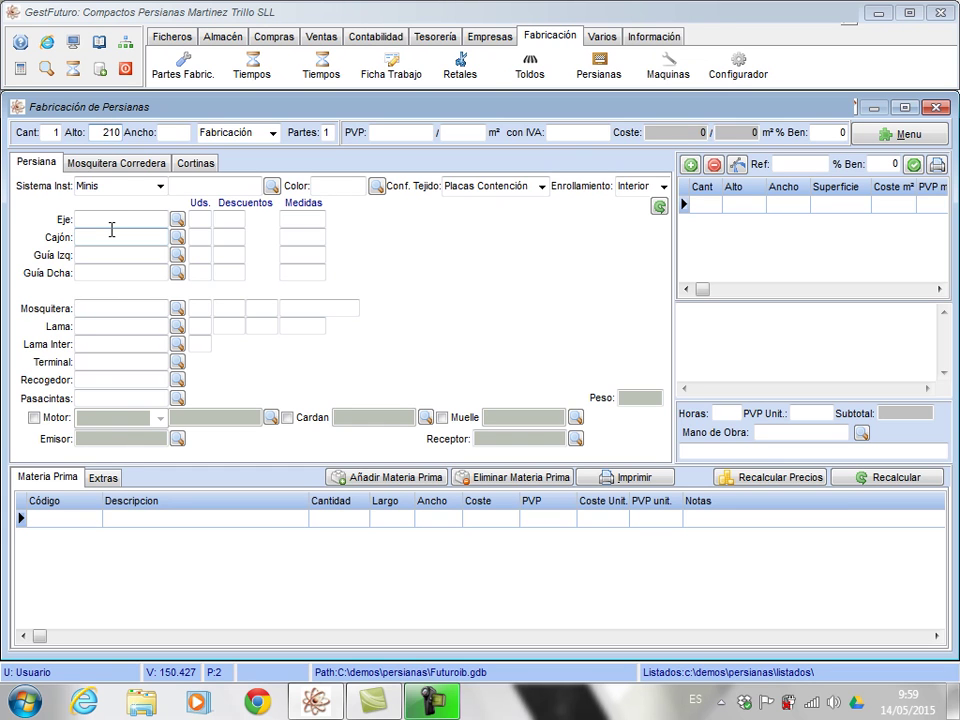
Step: Set the blind's width to 250 and its installation system to Compactos
{"action": "type", "text": "250"}
{"action": "key", "text": "Tab"}
{"action": "left_click", "coordinate": [160, 188]}
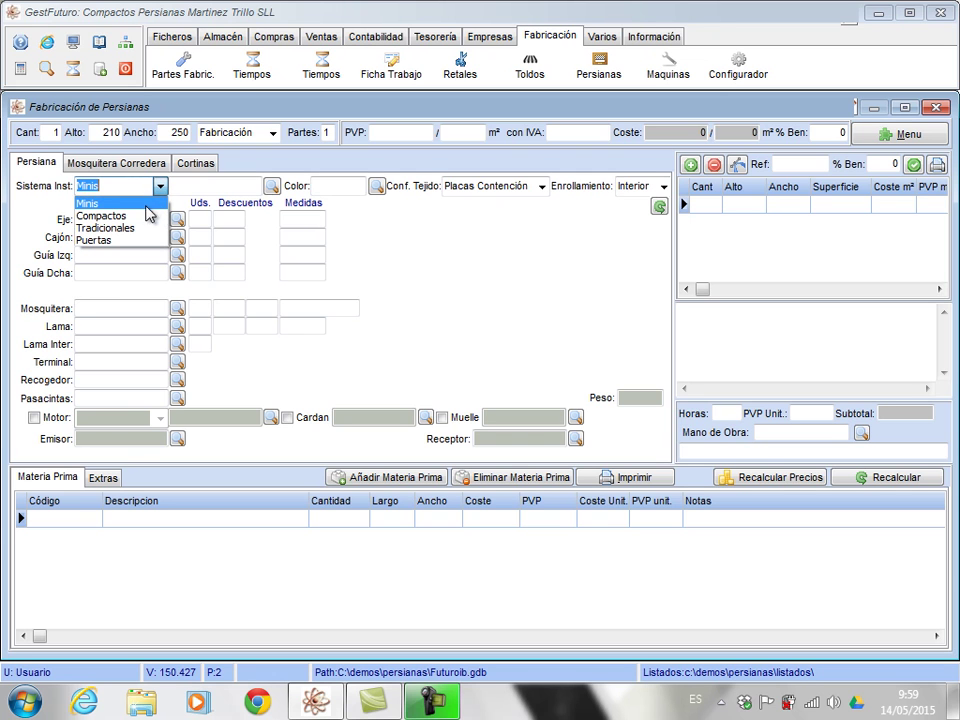
{"action": "left_click", "coordinate": [140, 215]}
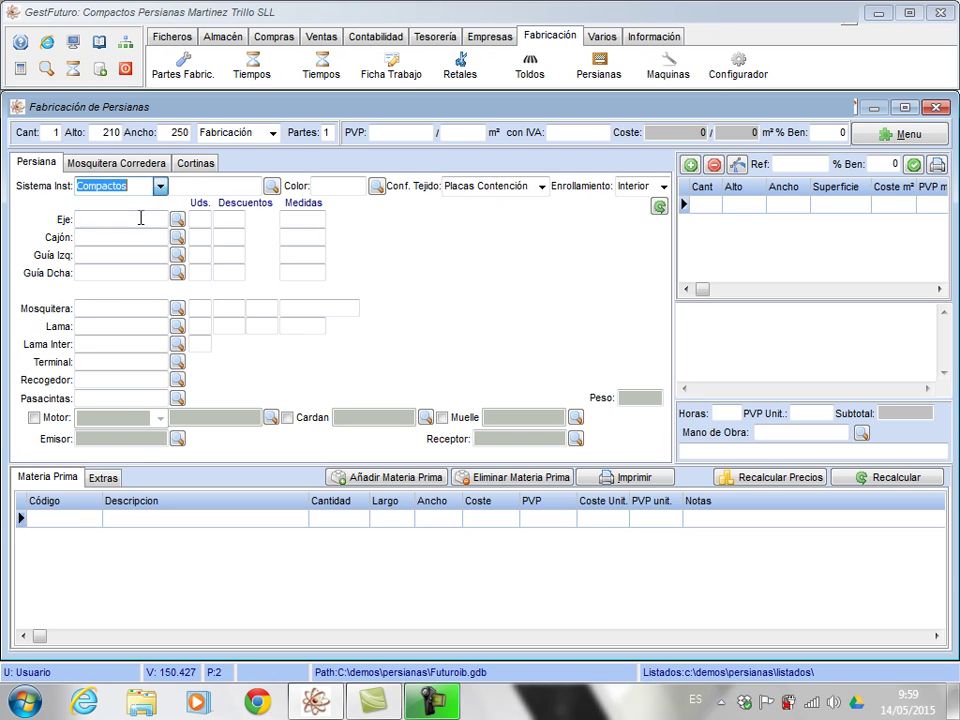
Step: Load the blind model COMPACTO ALUMINIO CON GUIAS BLANCO MARFIL and look up the available left guides without changing the guide
{"action": "left_click", "coordinate": [271, 187]}
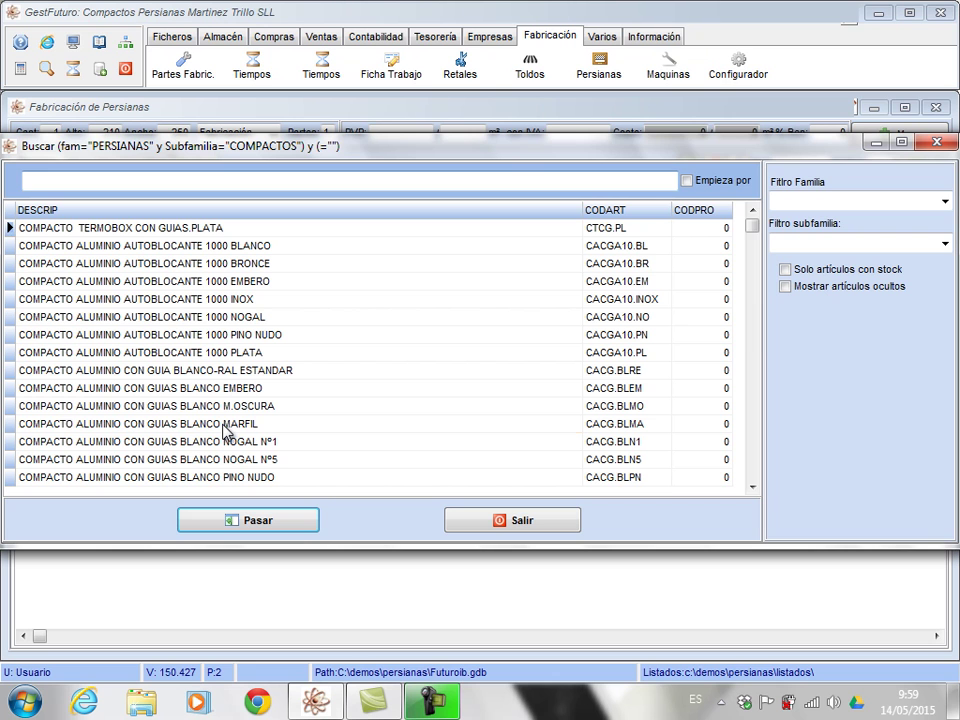
{"action": "left_click", "coordinate": [223, 425]}
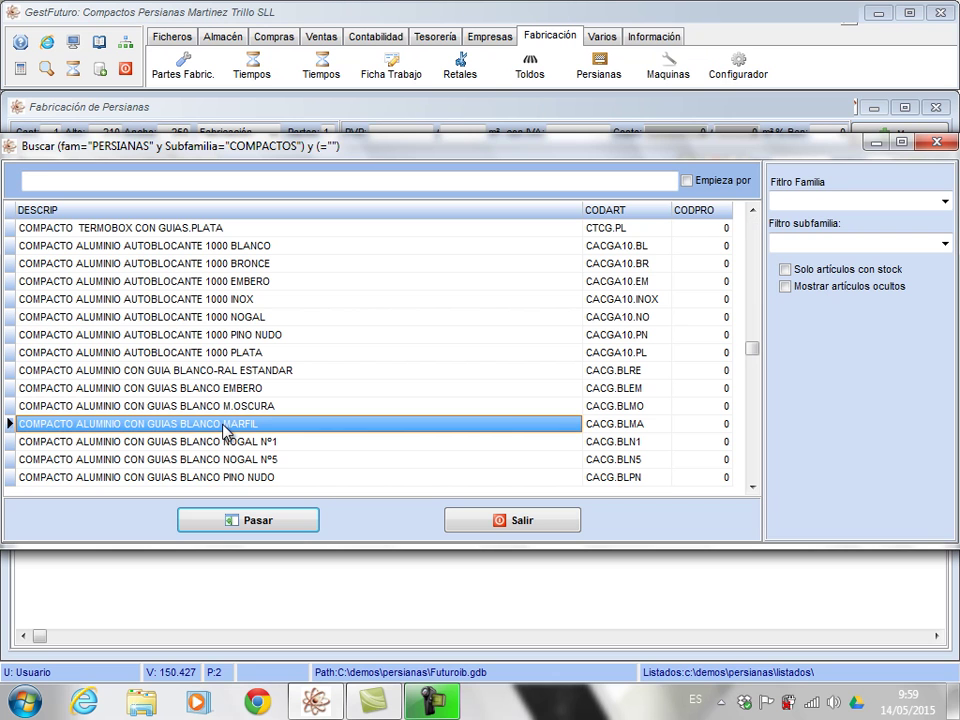
{"action": "left_click", "coordinate": [256, 527]}
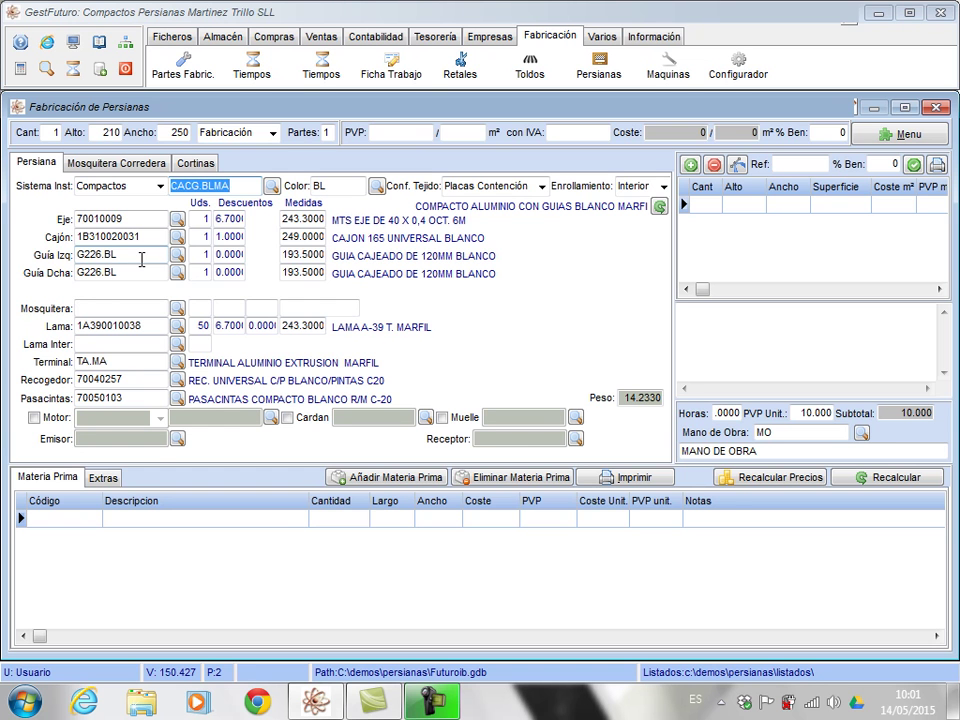
{"action": "left_click", "coordinate": [177, 255]}
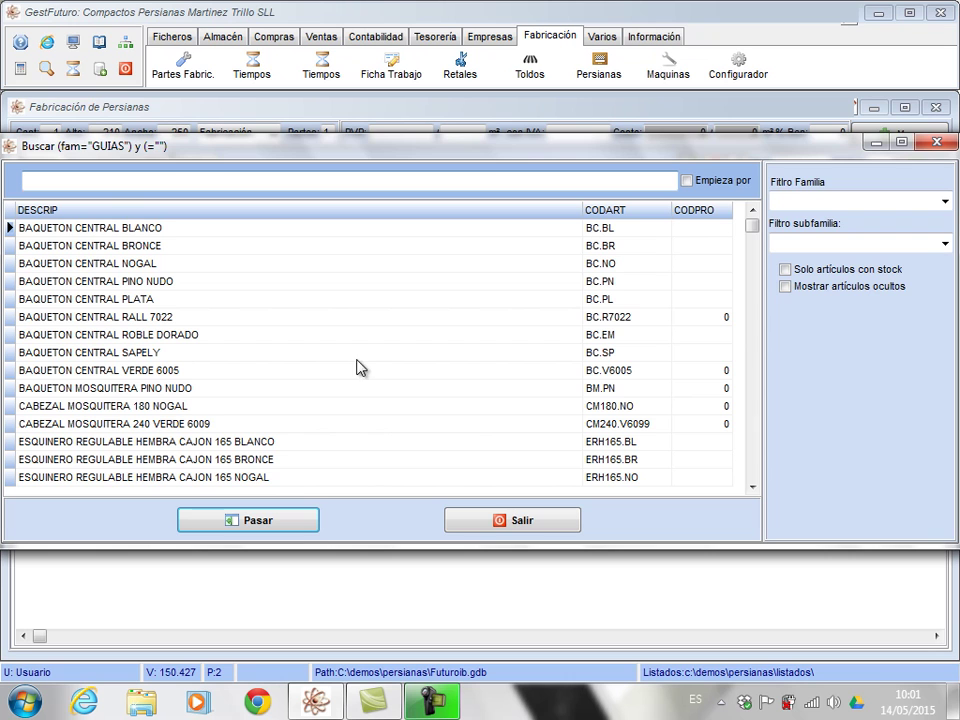
{"action": "left_click", "coordinate": [936, 142]}
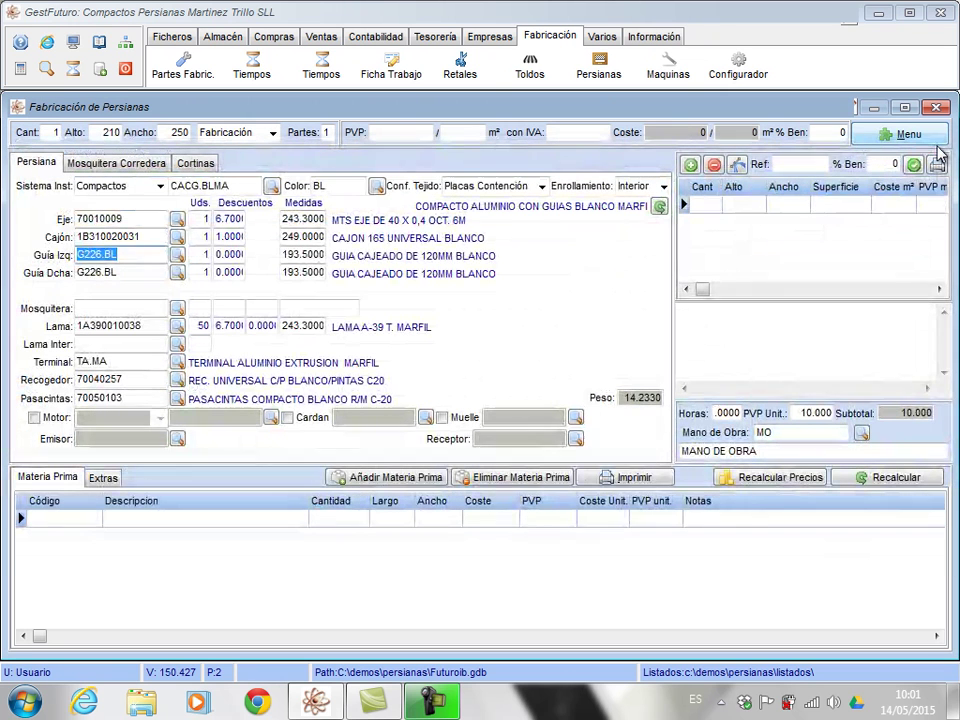
Step: Recalculate the blind's raw materials and prices, and add the blind to the document's line list
{"action": "left_click", "coordinate": [870, 480]}
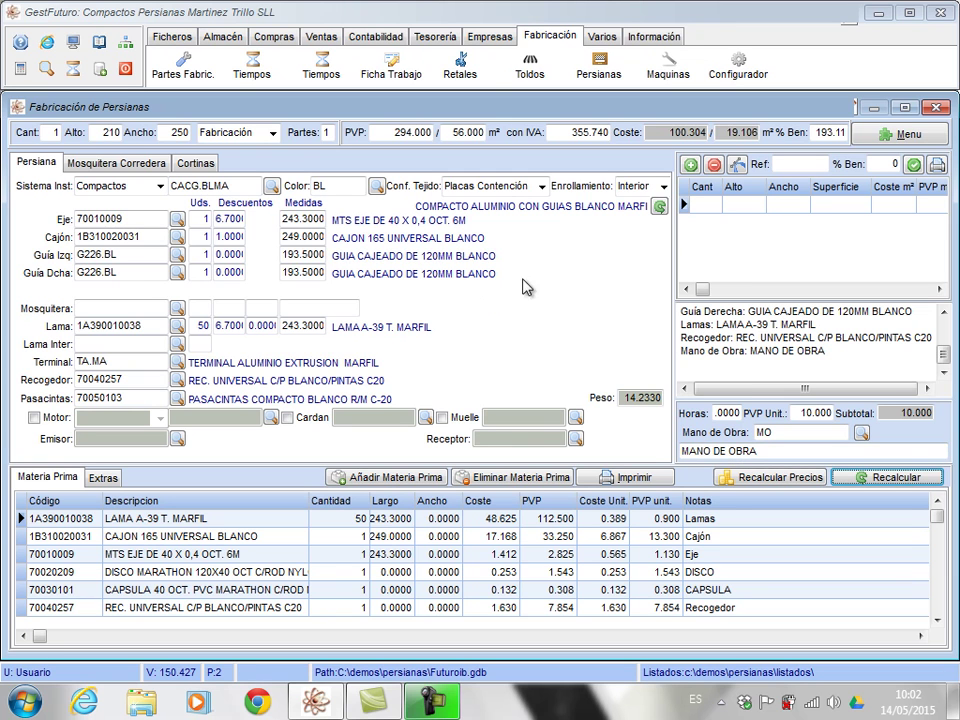
{"action": "left_click", "coordinate": [690, 168]}
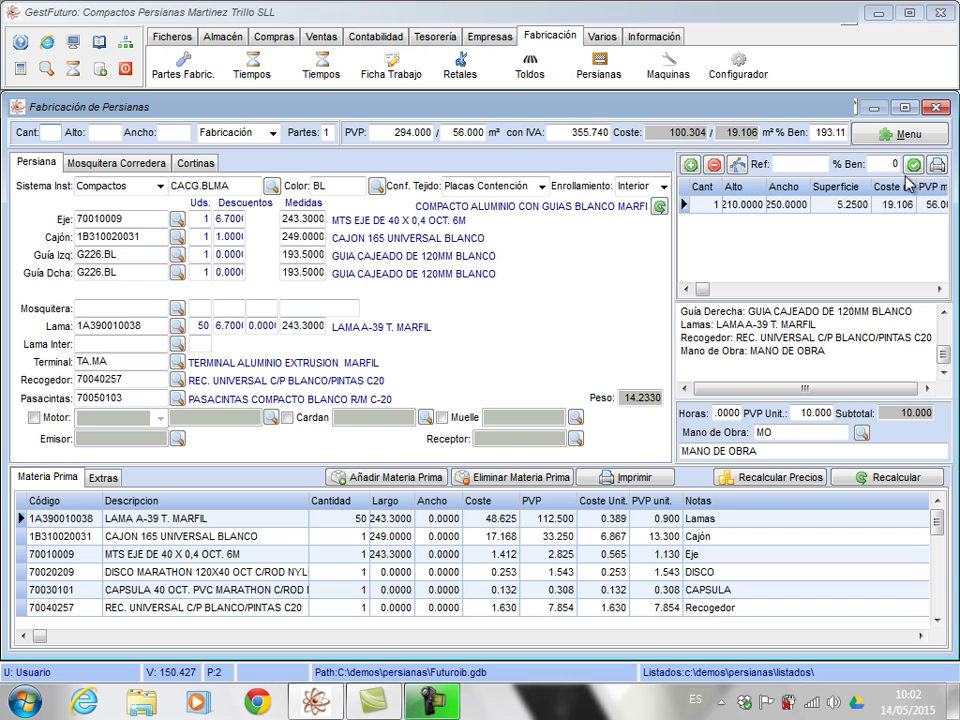
Step: Start transferring the blind to a quote (Presupuesto) and select AFROM GUINEA, S.L. as its customer
{"action": "left_click", "coordinate": [916, 138]}
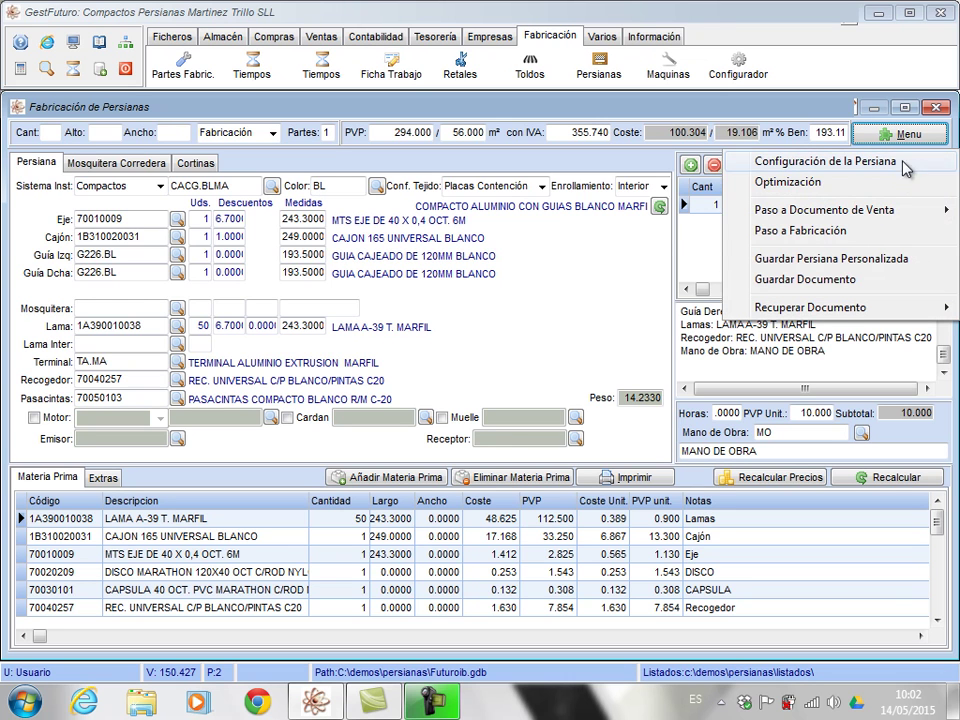
{"action": "mouse_move", "coordinate": [882, 209]}
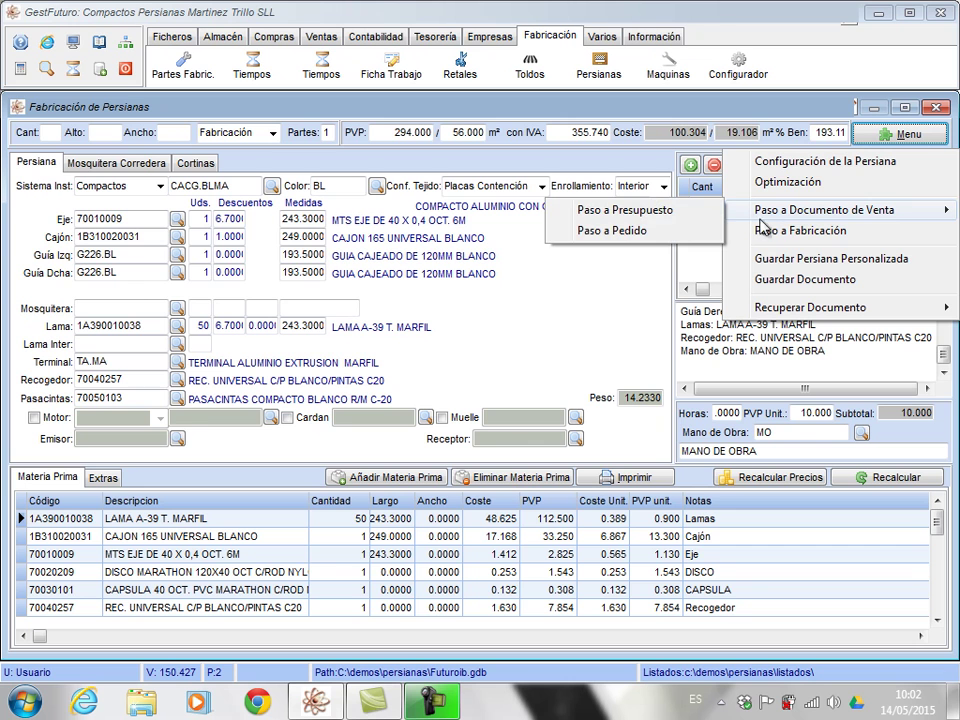
{"action": "left_click", "coordinate": [692, 211]}
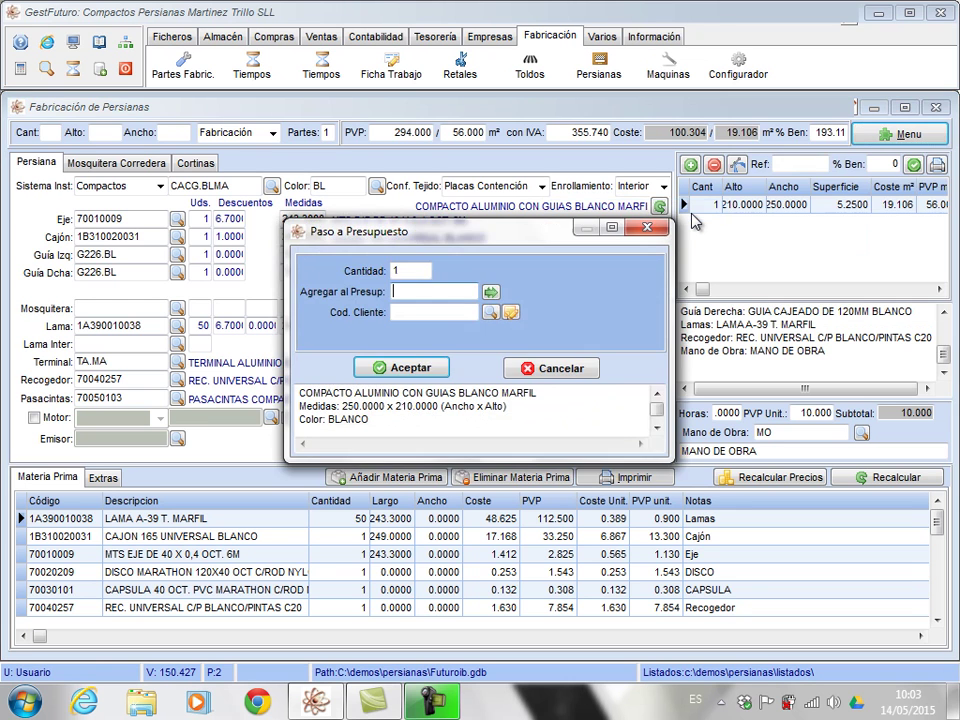
{"action": "left_click", "coordinate": [460, 316]}
{"action": "left_click", "coordinate": [493, 316]}
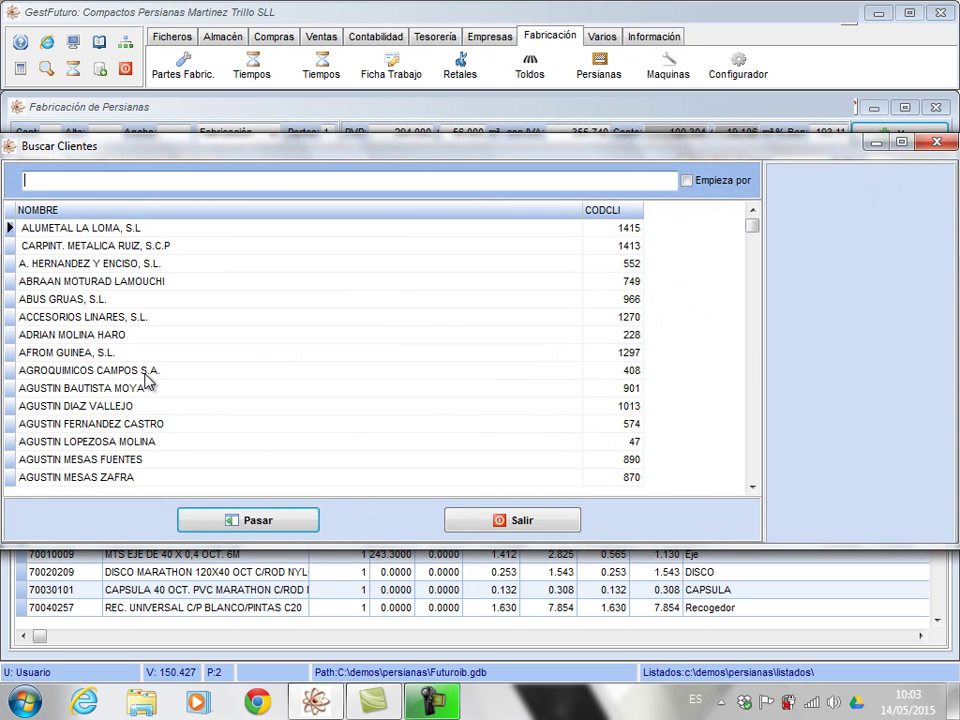
{"action": "left_click", "coordinate": [67, 355]}
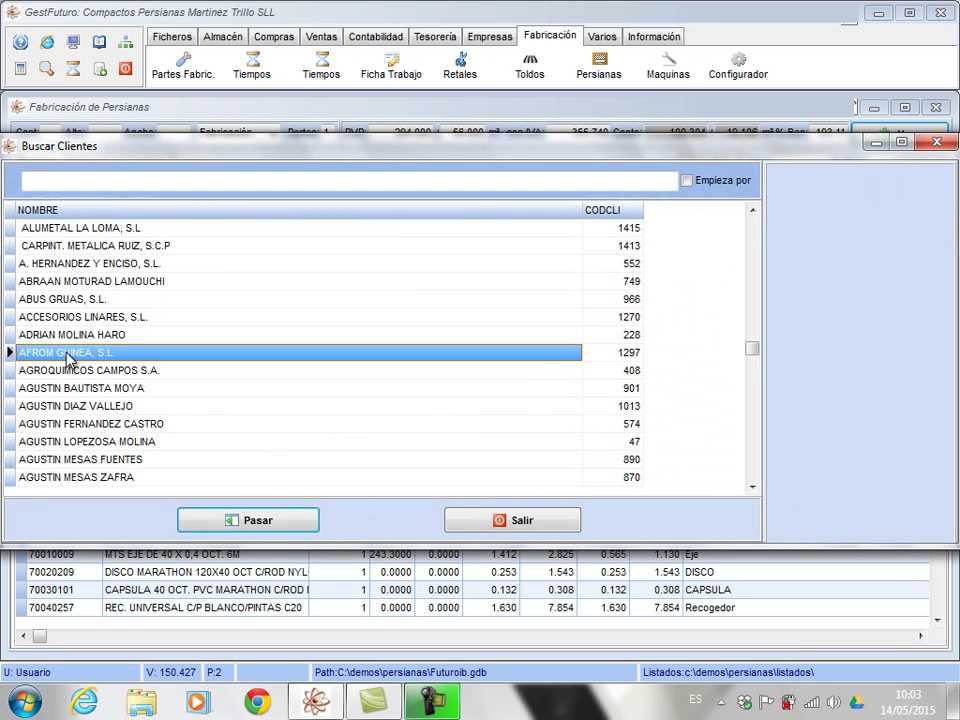
{"action": "left_click", "coordinate": [265, 525]}
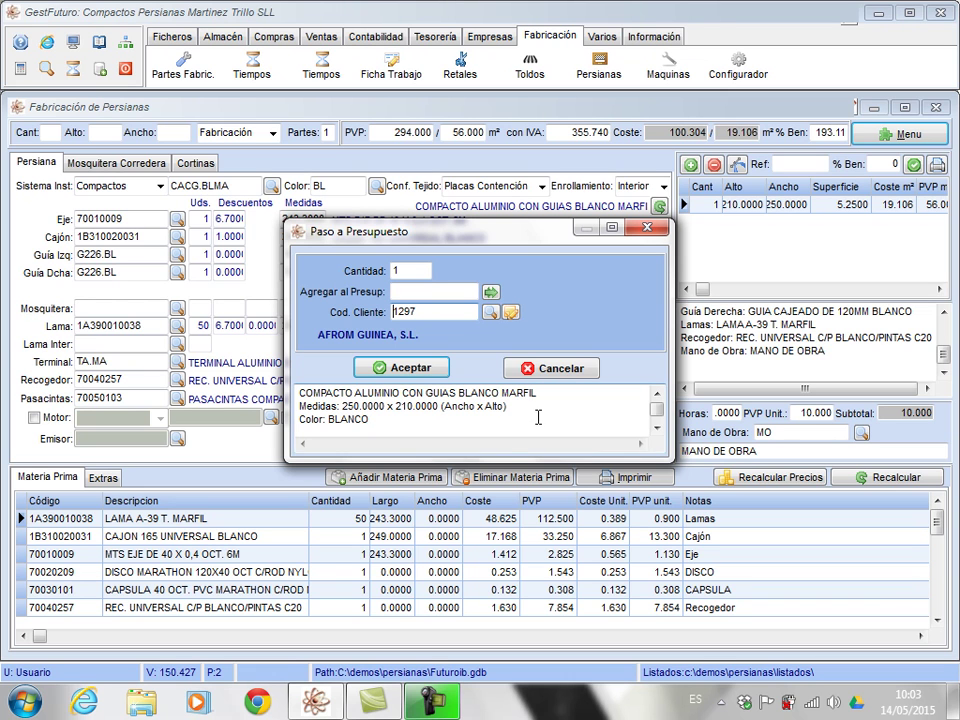
Step: Review the blind's description for the transfer, create the quote and open it
{"action": "left_click", "coordinate": [657, 427]}
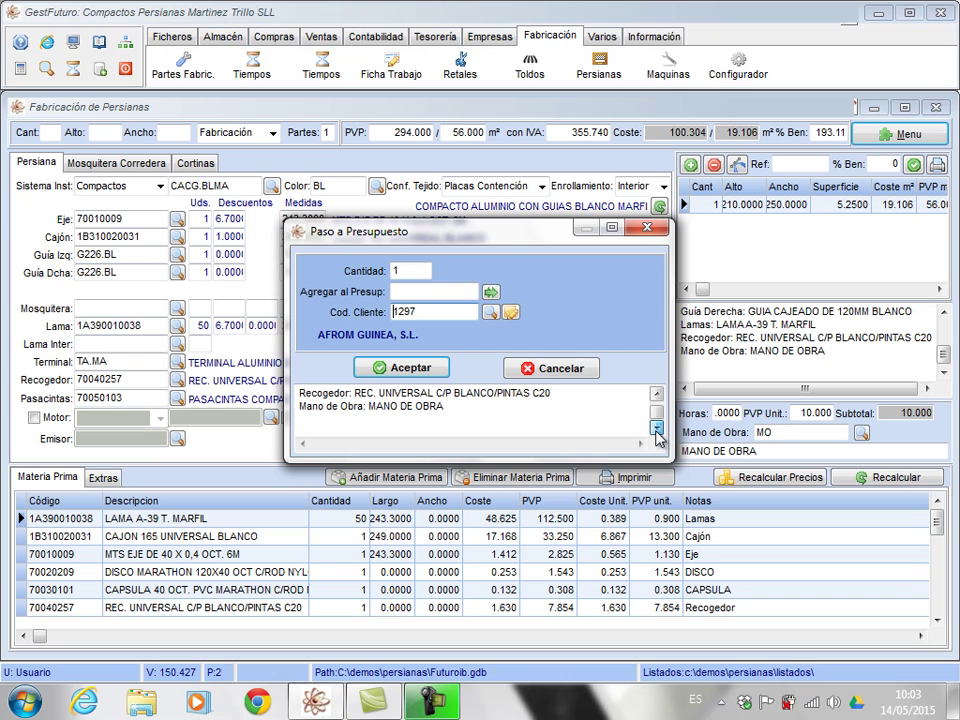
{"action": "left_click", "coordinate": [656, 394]}
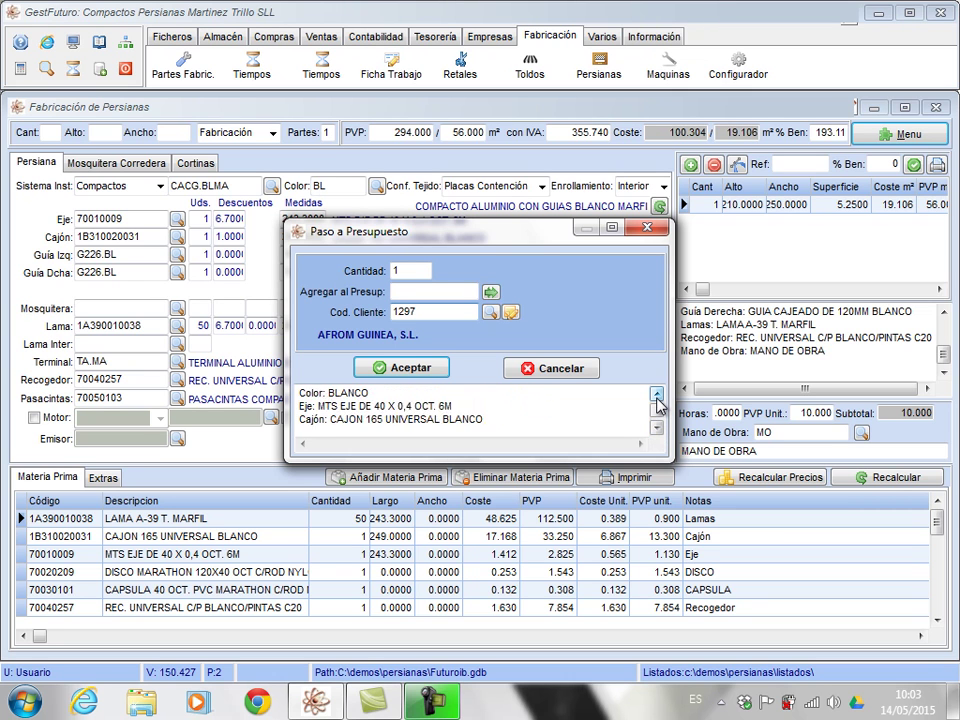
{"action": "left_click", "coordinate": [656, 398]}
{"action": "left_click", "coordinate": [395, 372]}
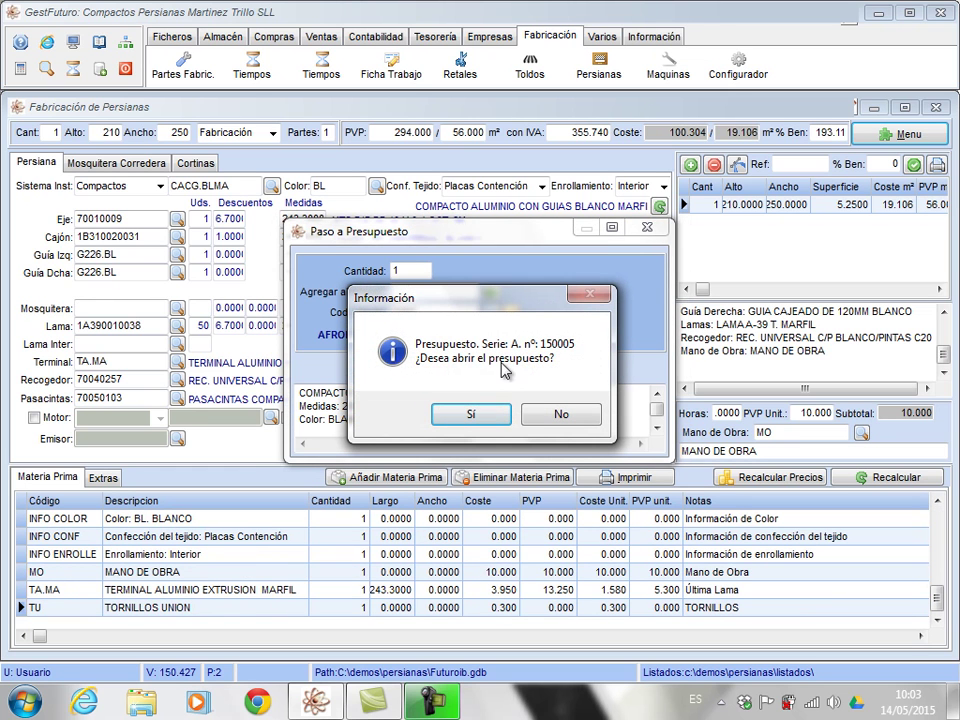
{"action": "left_click", "coordinate": [476, 415]}
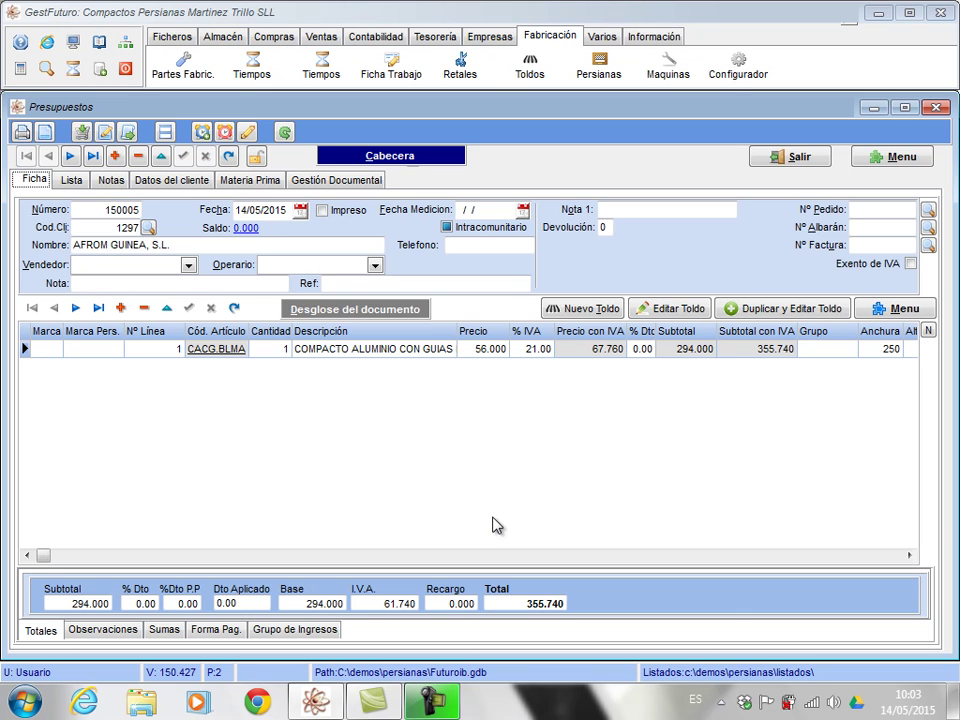
Step: Preview the quote's printout on screen, read it from header to totals, and return to blind fabrication
{"action": "left_click", "coordinate": [22, 134]}
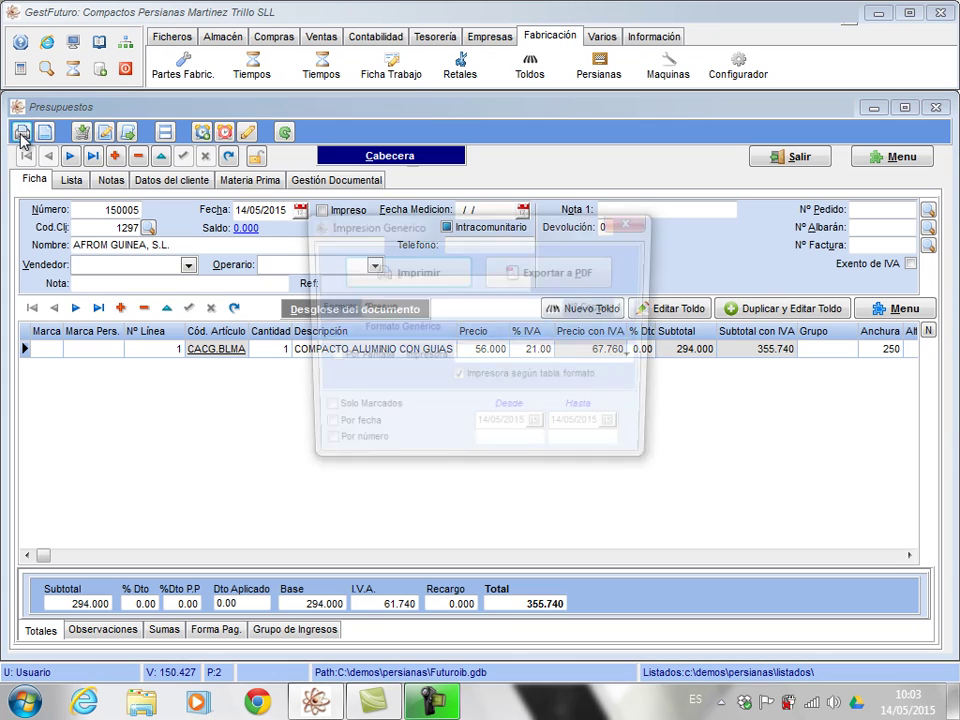
{"action": "left_click", "coordinate": [327, 360]}
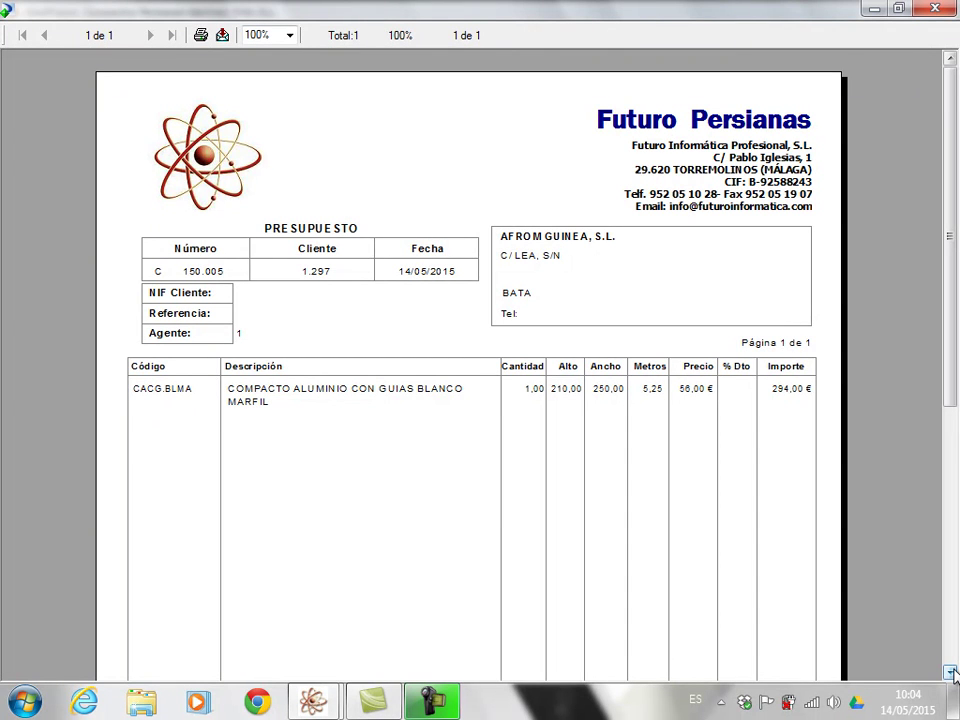
{"action": "left_click_drag", "start_coordinate": [951, 673], "coordinate": [951, 673]}
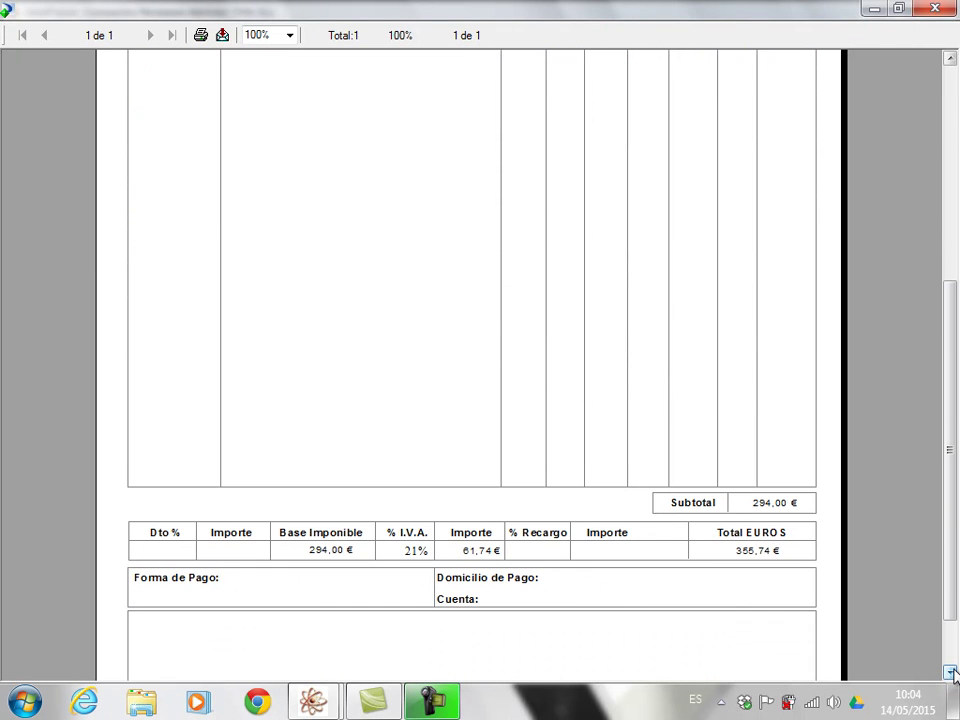
{"action": "left_click", "coordinate": [953, 83]}
{"action": "left_click", "coordinate": [955, 83]}
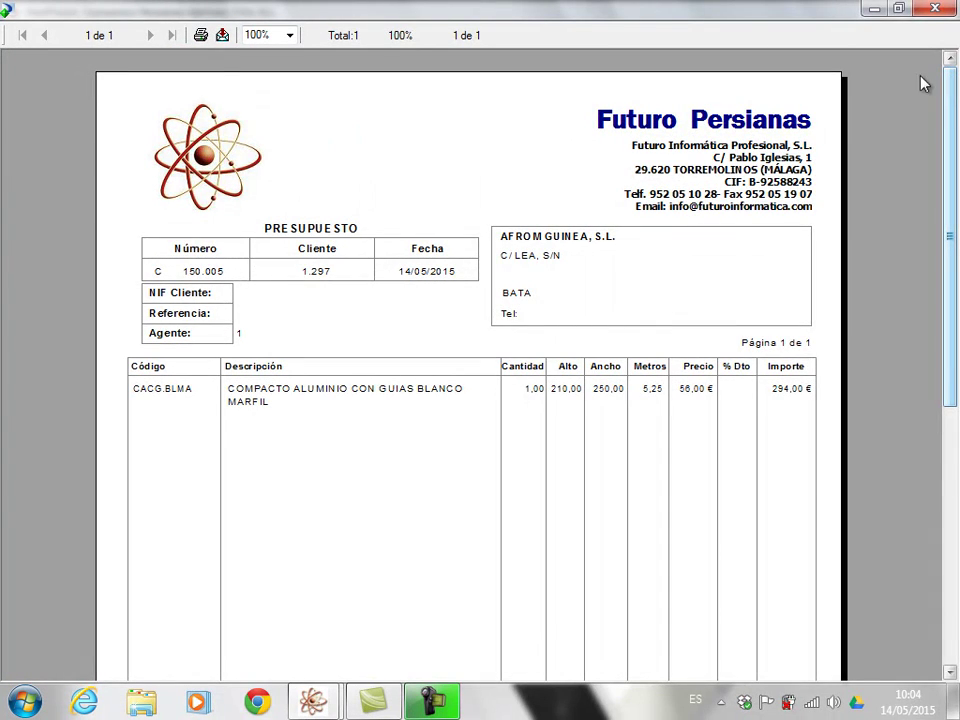
{"action": "left_click", "coordinate": [938, 9]}
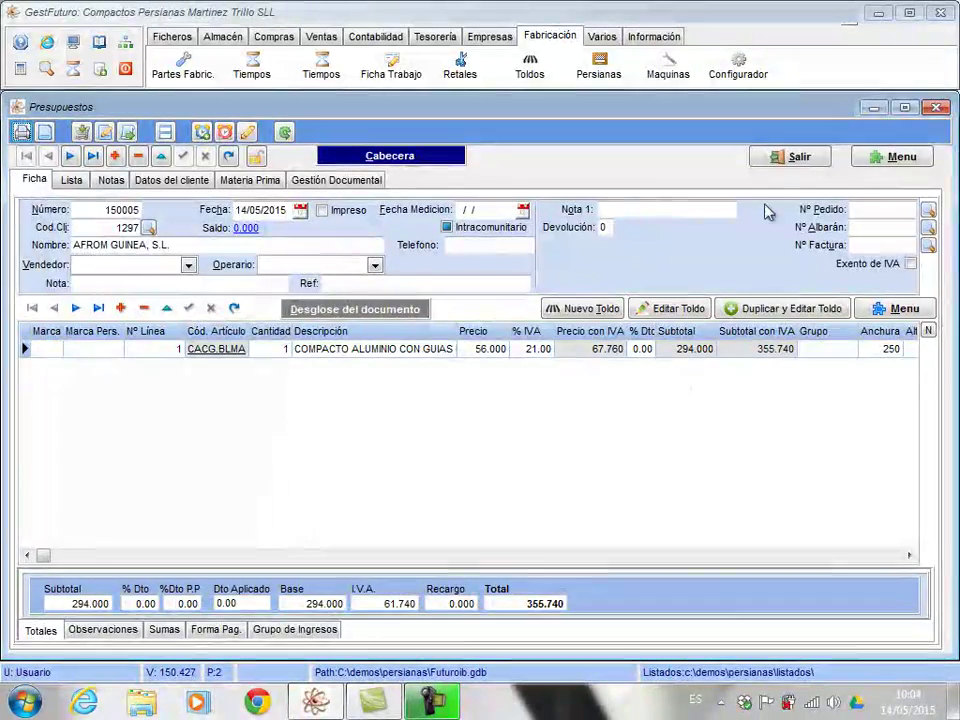
{"action": "left_click", "coordinate": [790, 156]}
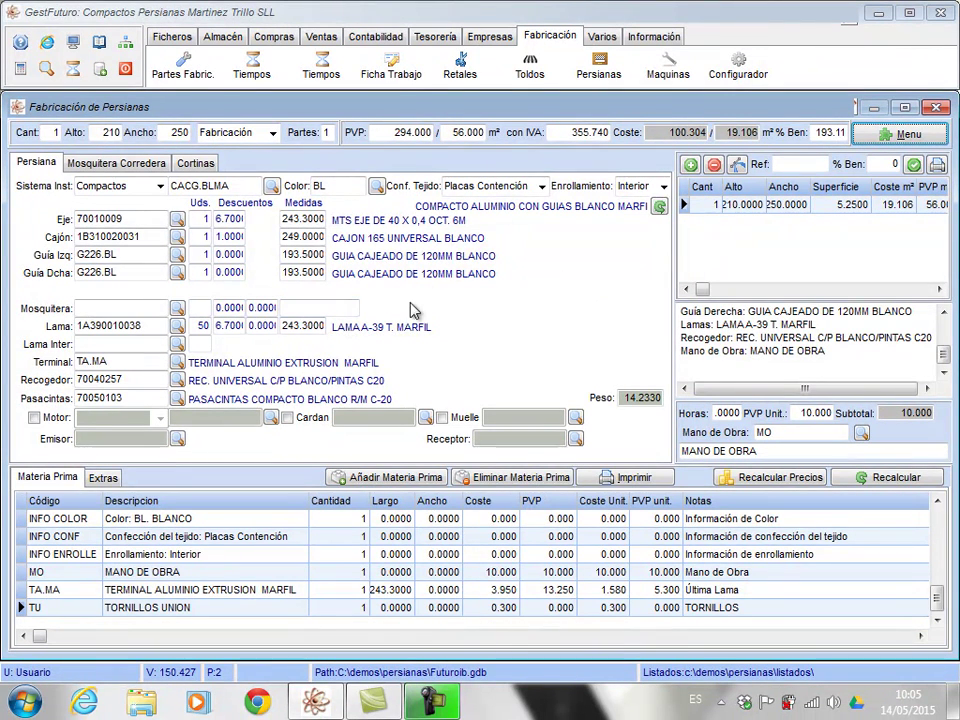
Step: Examine the blind's configuration: general data, boxes, motors, cardan, spring and parts per part, and close it without saving
{"action": "left_click", "coordinate": [885, 137]}
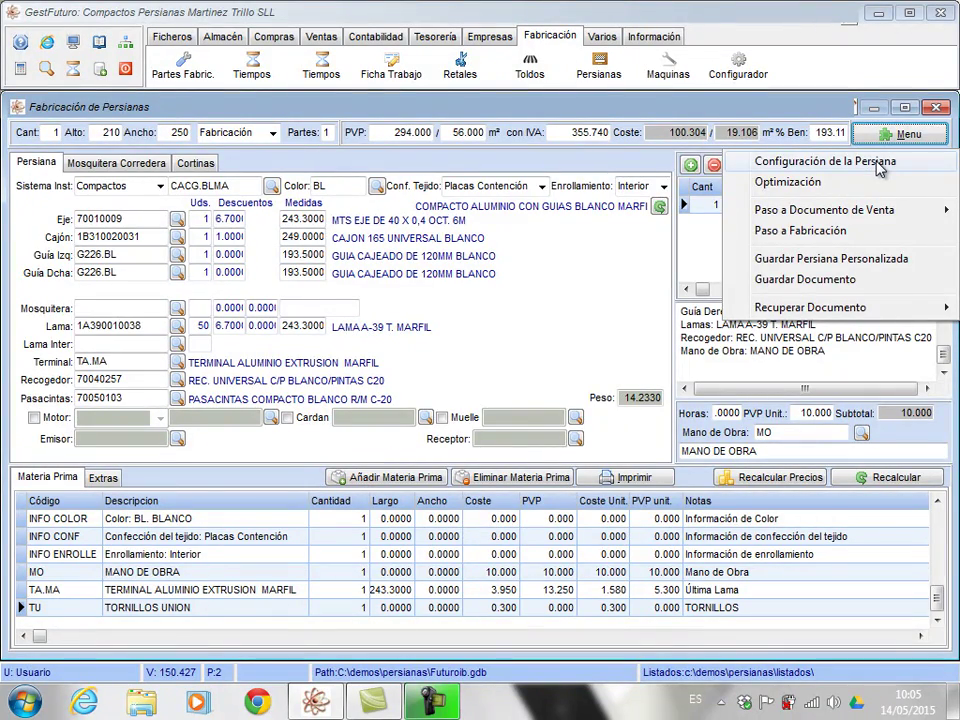
{"action": "left_click", "coordinate": [879, 166]}
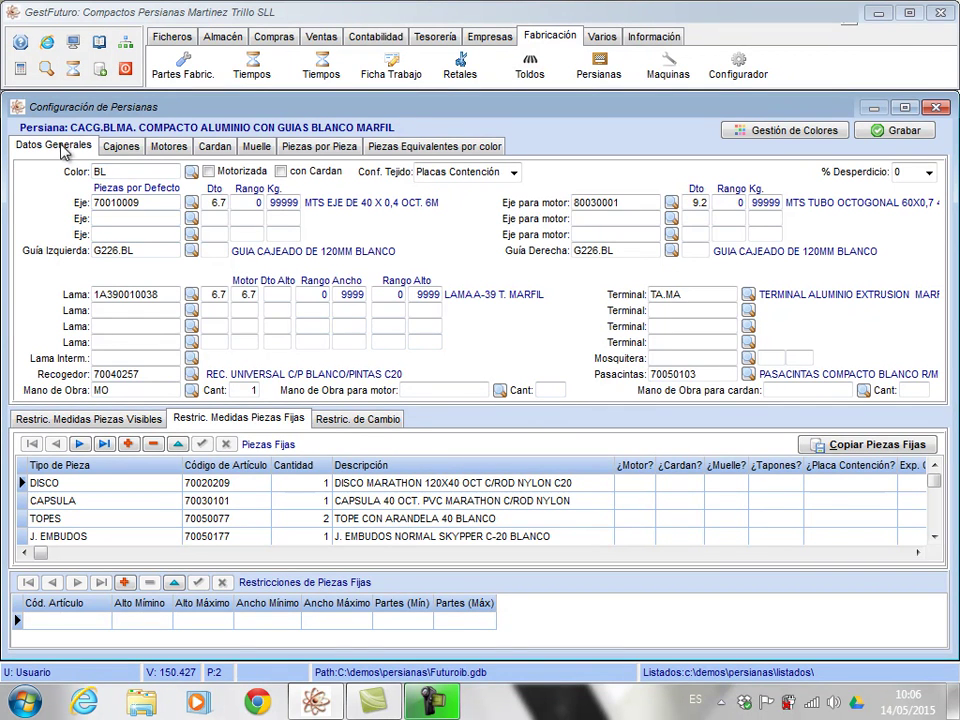
{"action": "left_click", "coordinate": [121, 148]}
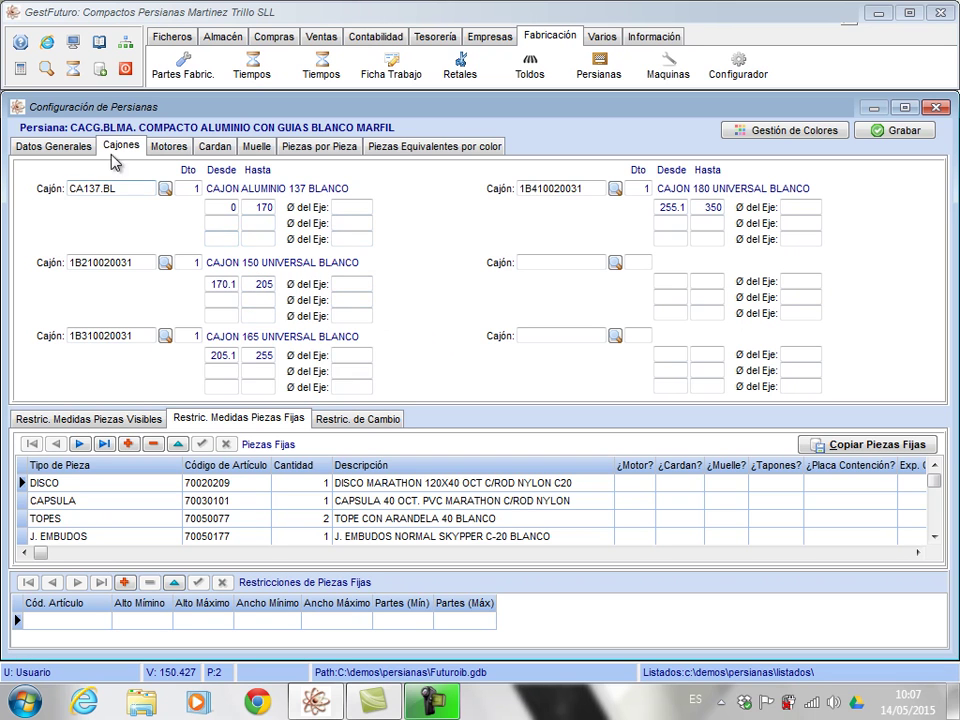
{"action": "left_click", "coordinate": [170, 147]}
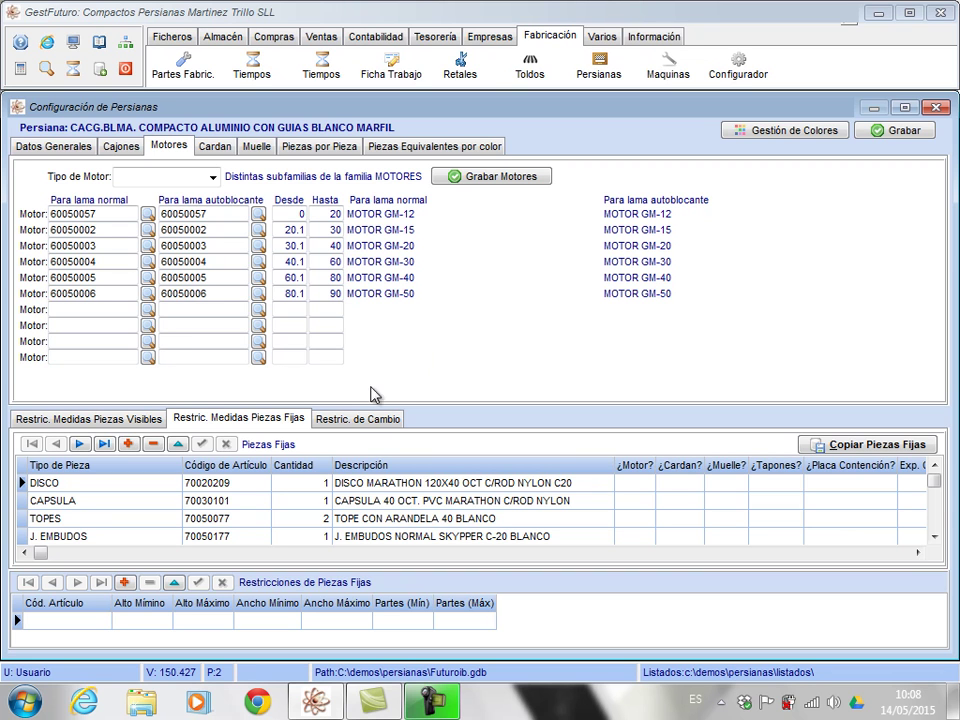
{"action": "left_click", "coordinate": [215, 148]}
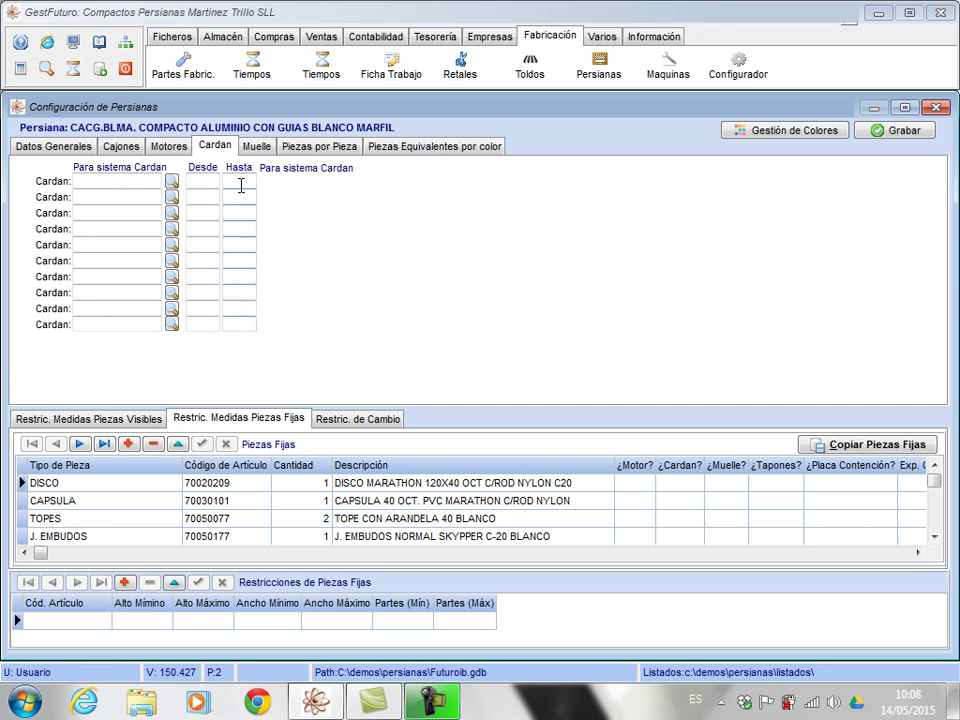
{"action": "left_click", "coordinate": [256, 146]}
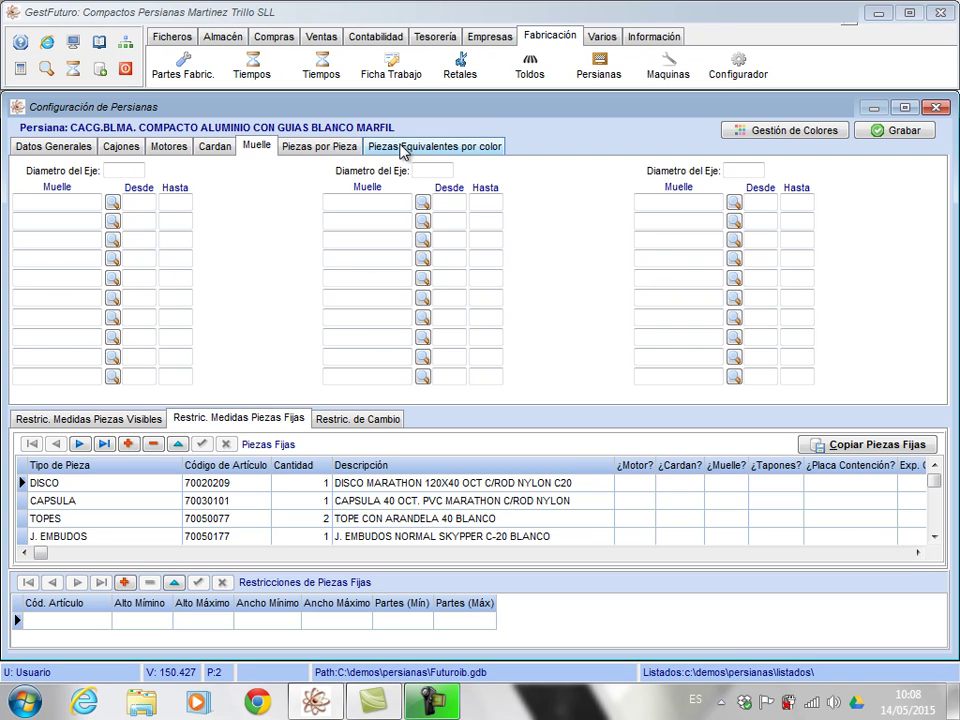
{"action": "left_click", "coordinate": [319, 150]}
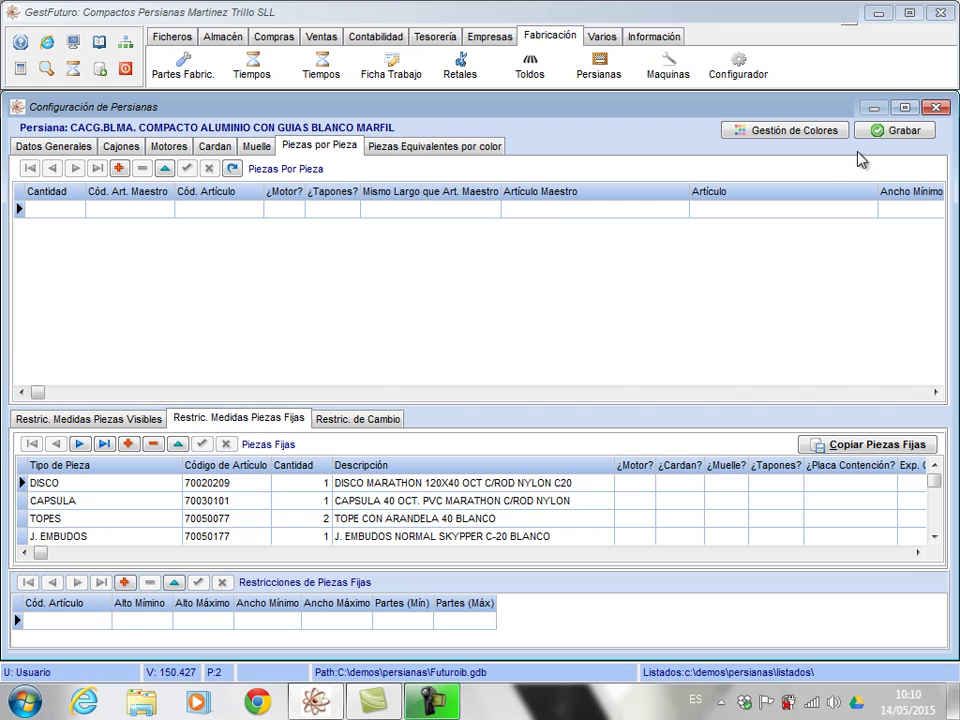
{"action": "left_click", "coordinate": [935, 107]}
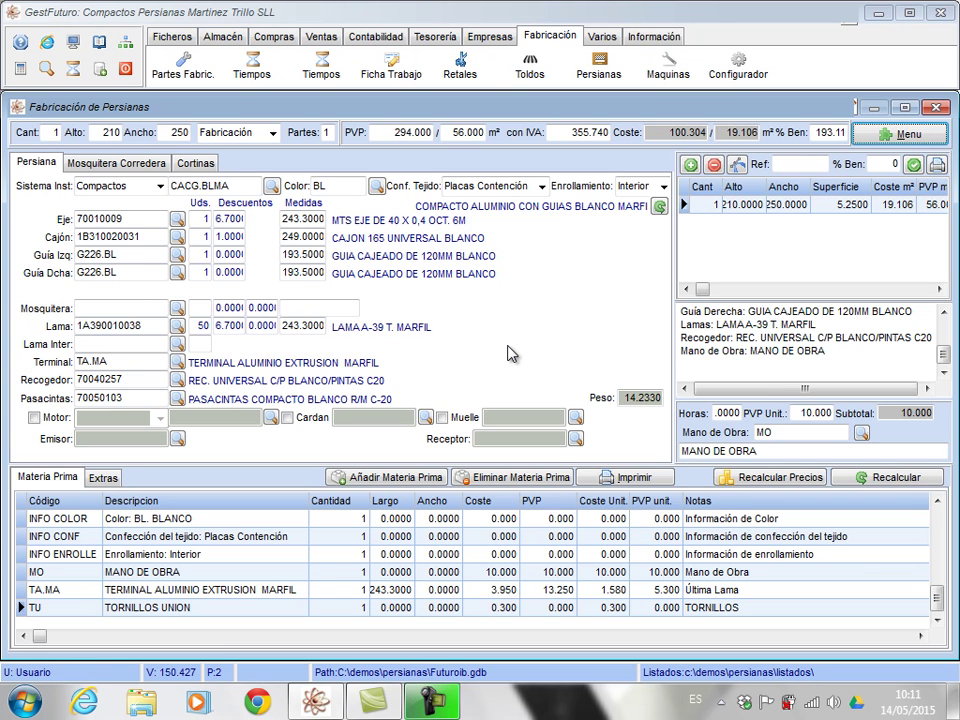
Step: Close the blind fabrication window and display the sales (Ventas) functions
{"action": "left_click", "coordinate": [932, 110]}
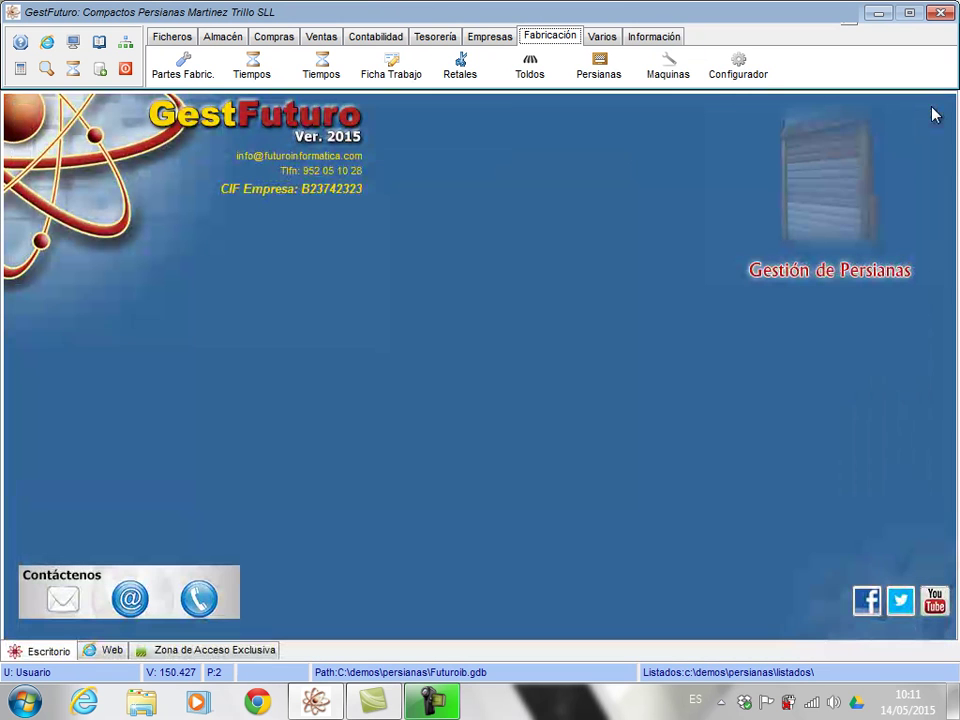
{"action": "left_click", "coordinate": [320, 40]}
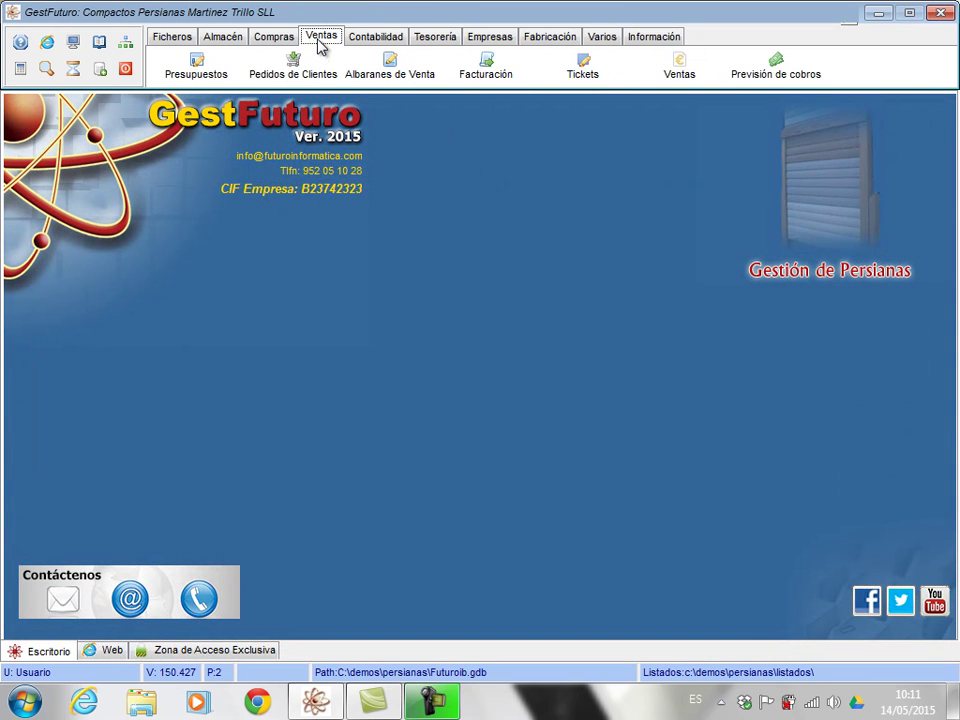